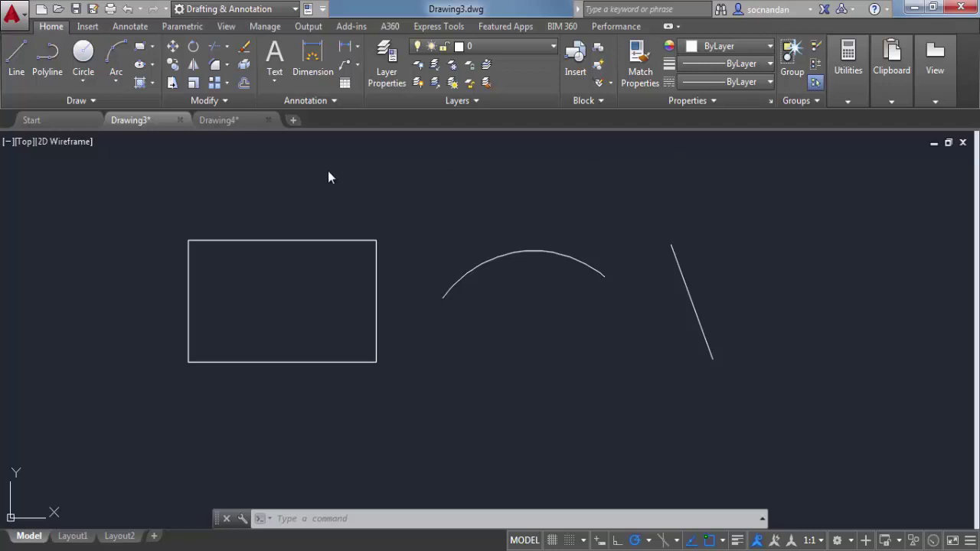
Offset the rectangle 2 units inward to create an inner copy.
left_click(245, 86)
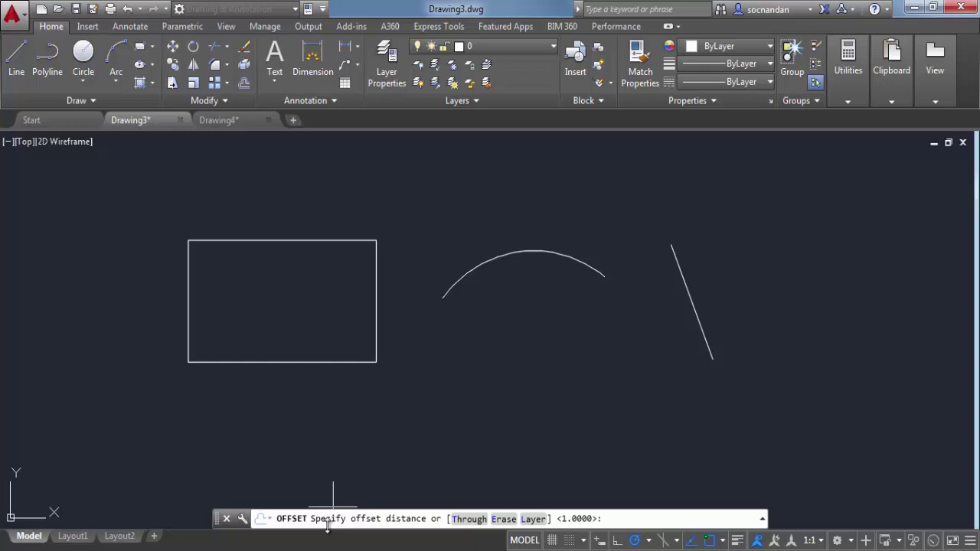
type("2")
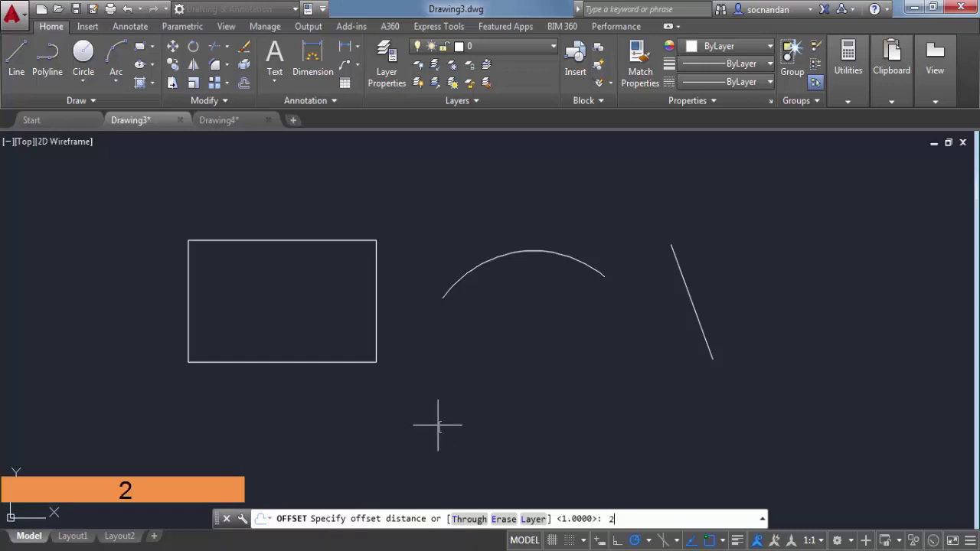
key("Return")
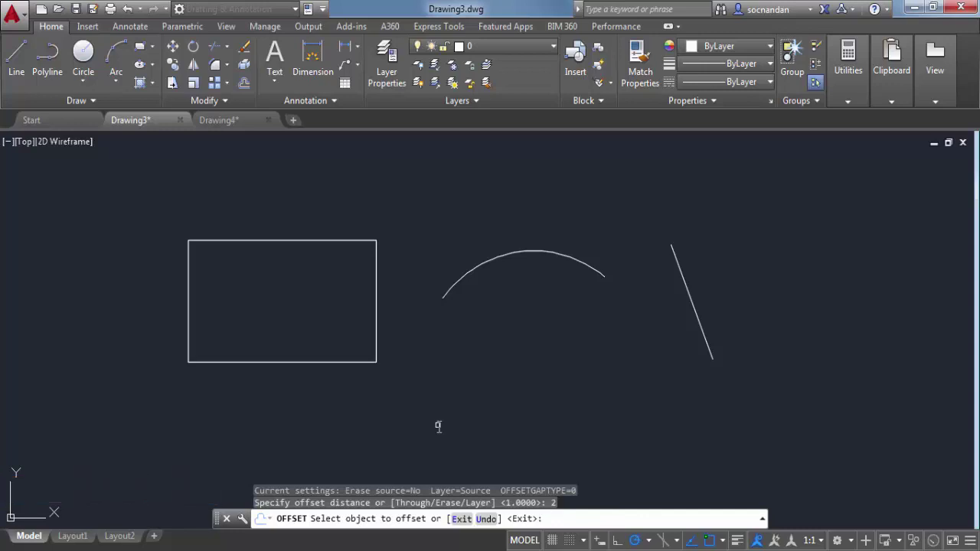
left_click(297, 242)
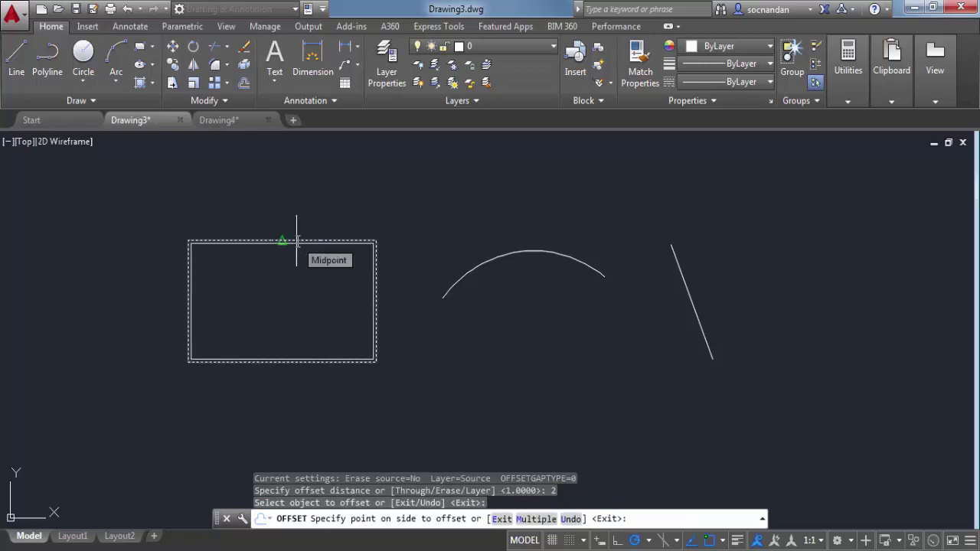
scroll(299, 230, "up", 4)
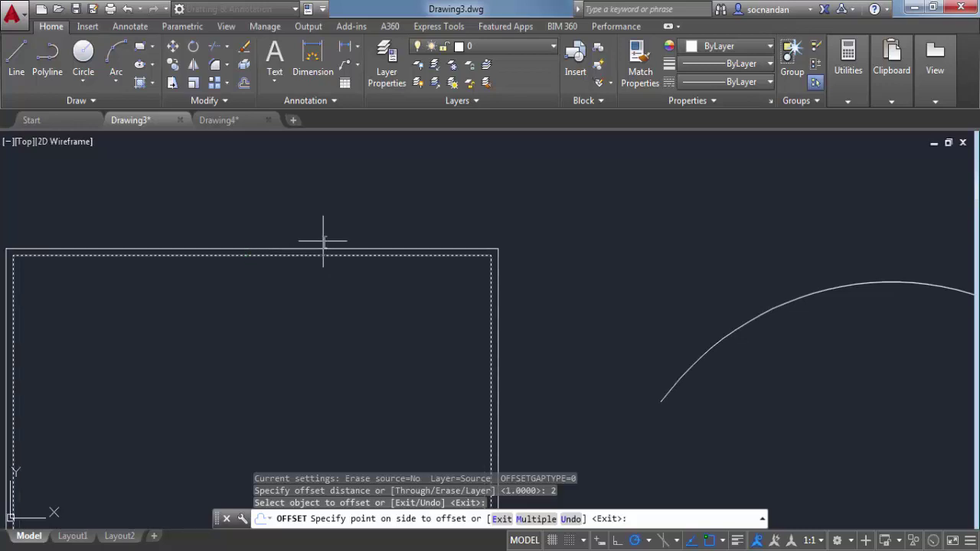
middle_click_drag(322, 240, 421, 242)
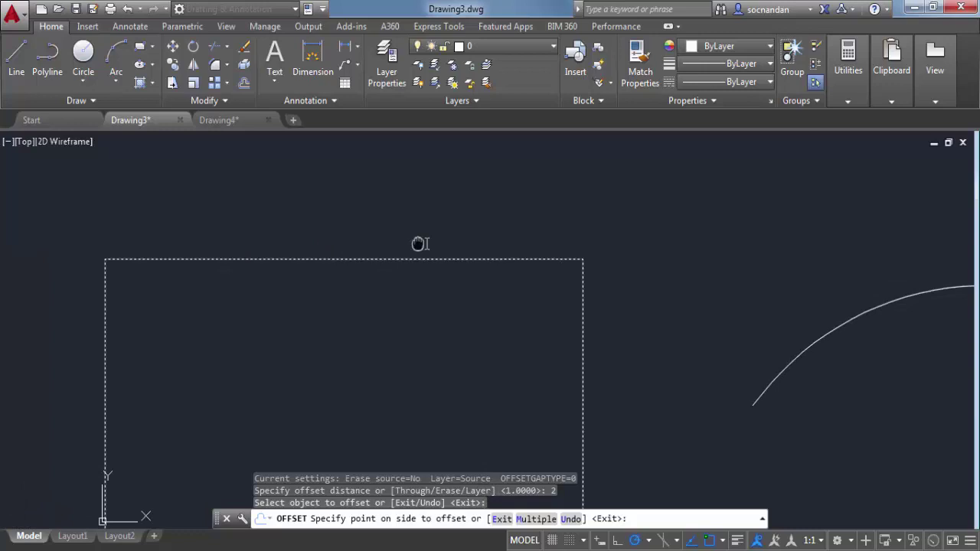
scroll(421, 240, "up", 3)
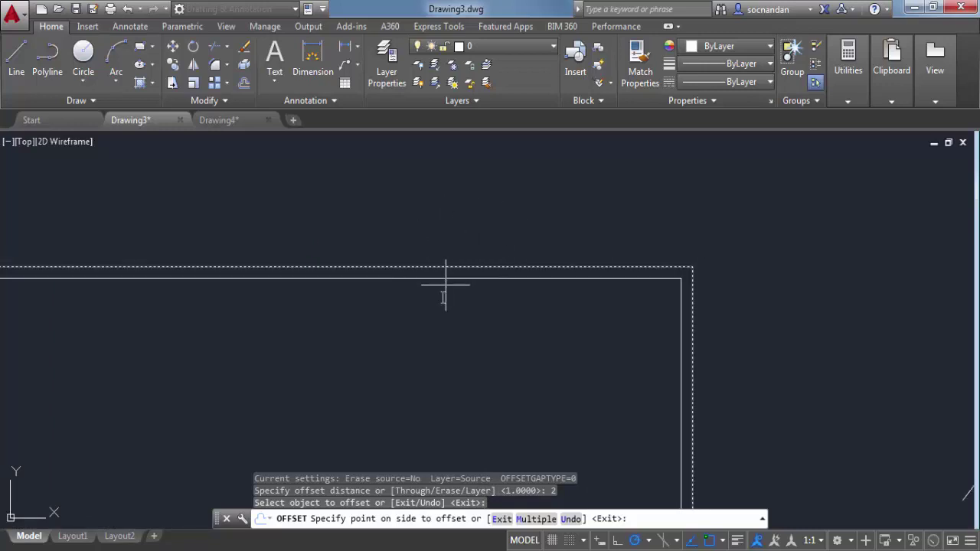
left_click(432, 336)
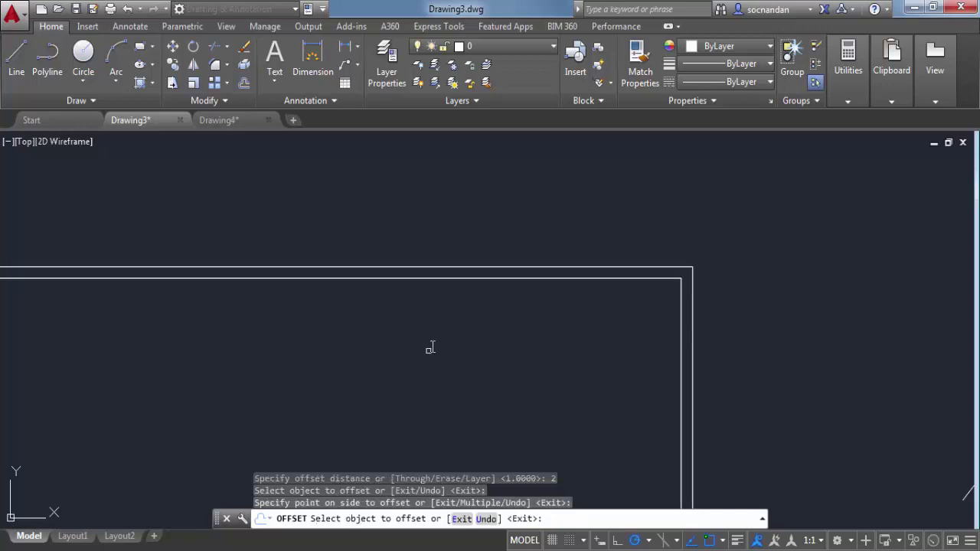
scroll(436, 347, "down", 5)
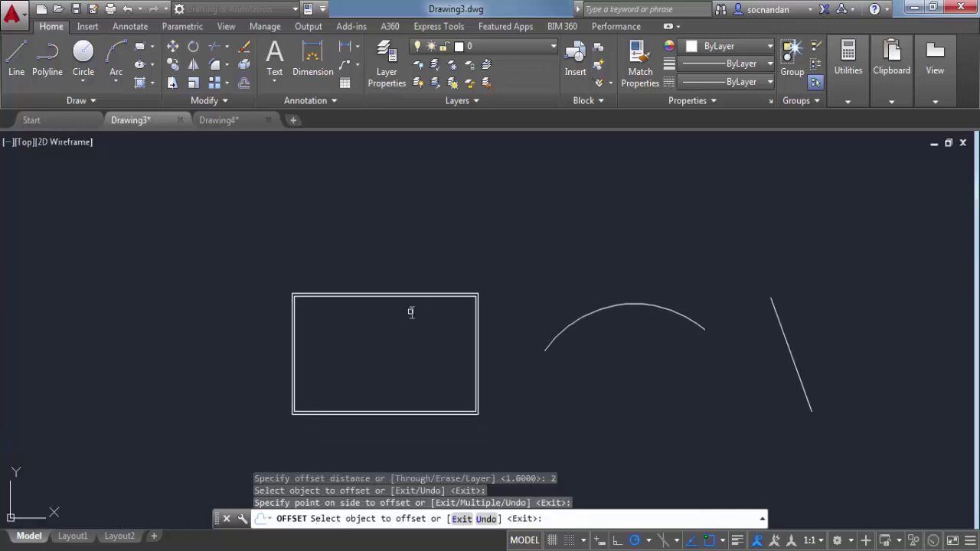
Offset the arc at distance 10 four times, each copy nested under the previous one.
key("Return")
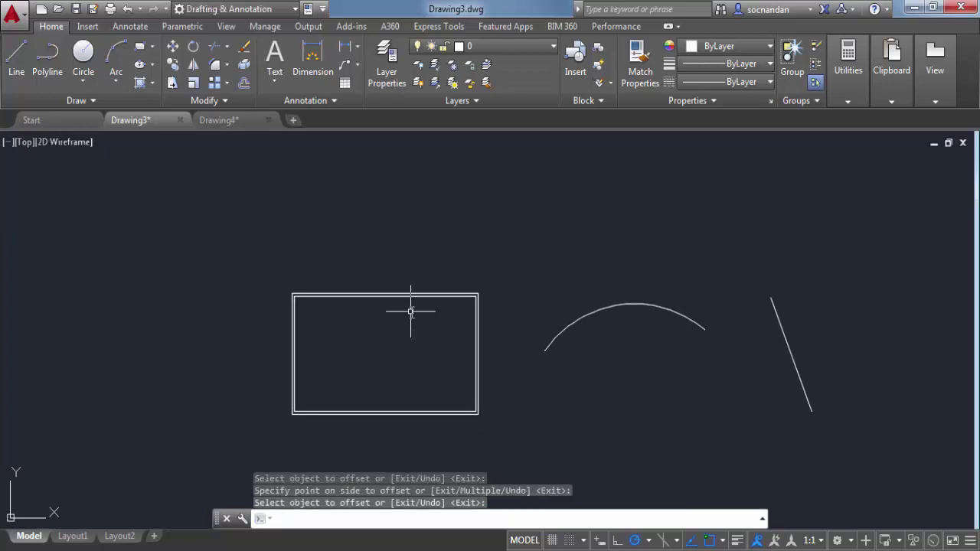
left_click(248, 83)
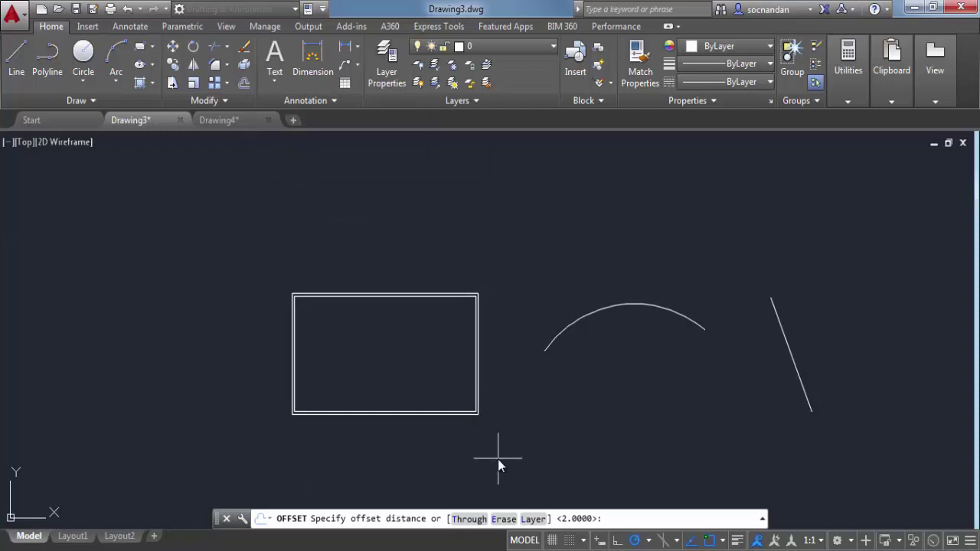
type("10")
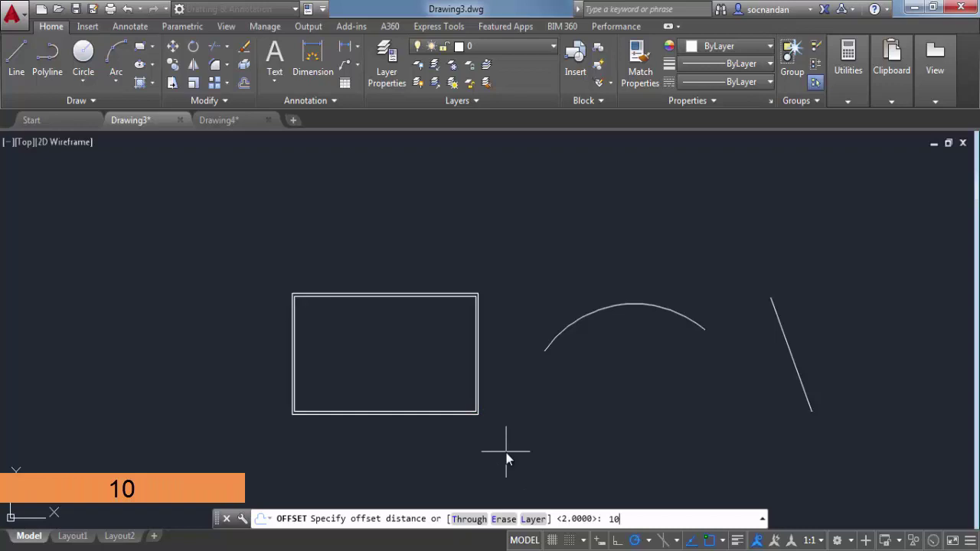
key("Return")
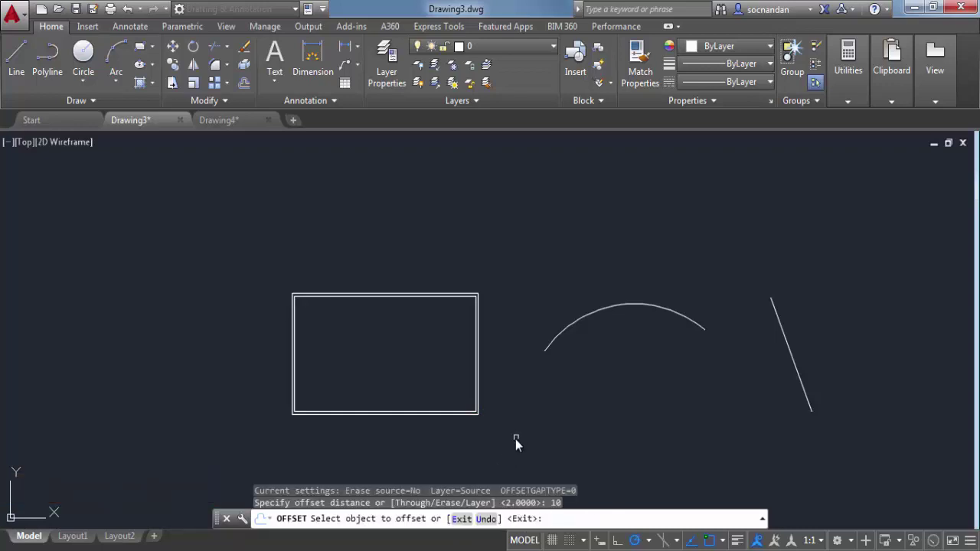
left_click(564, 334)
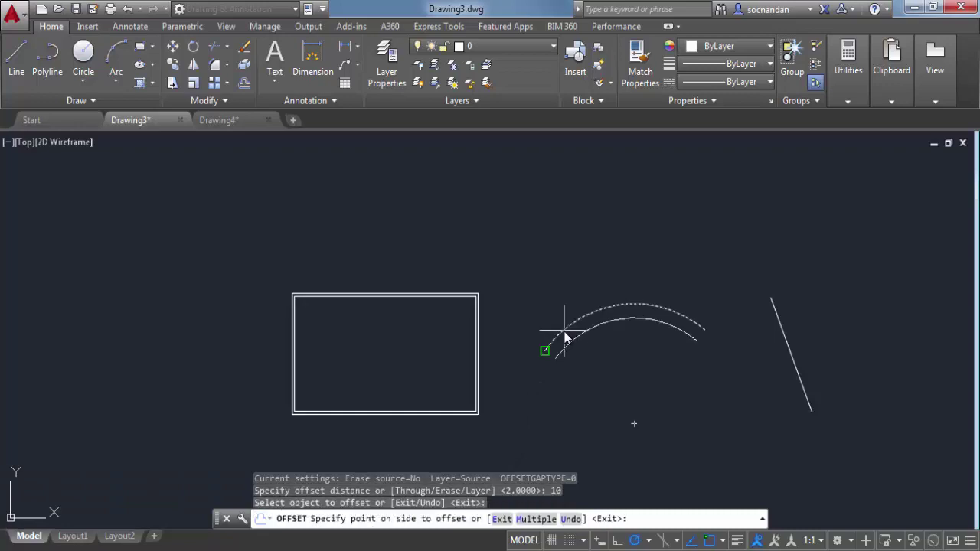
left_click(607, 363)
left_click(613, 329)
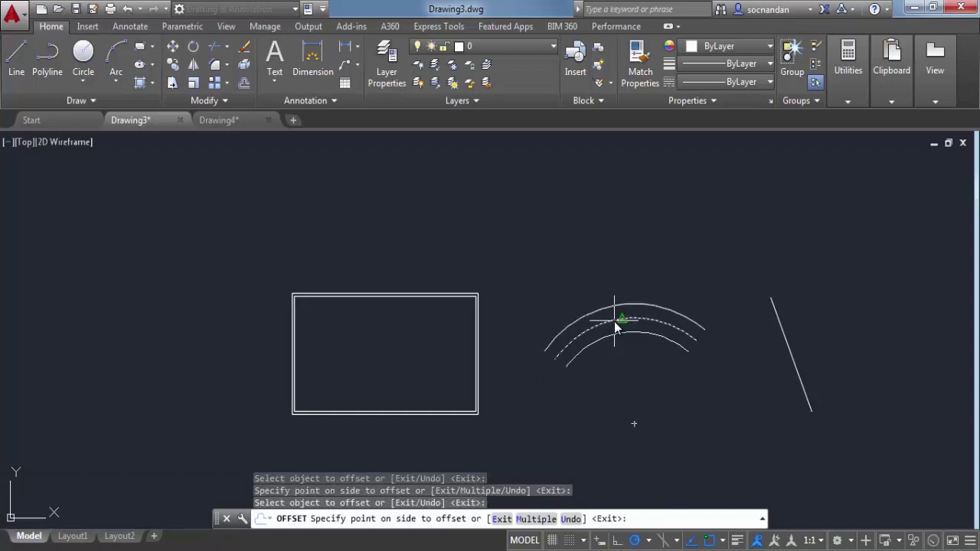
left_click(618, 360)
left_click(617, 336)
left_click(618, 369)
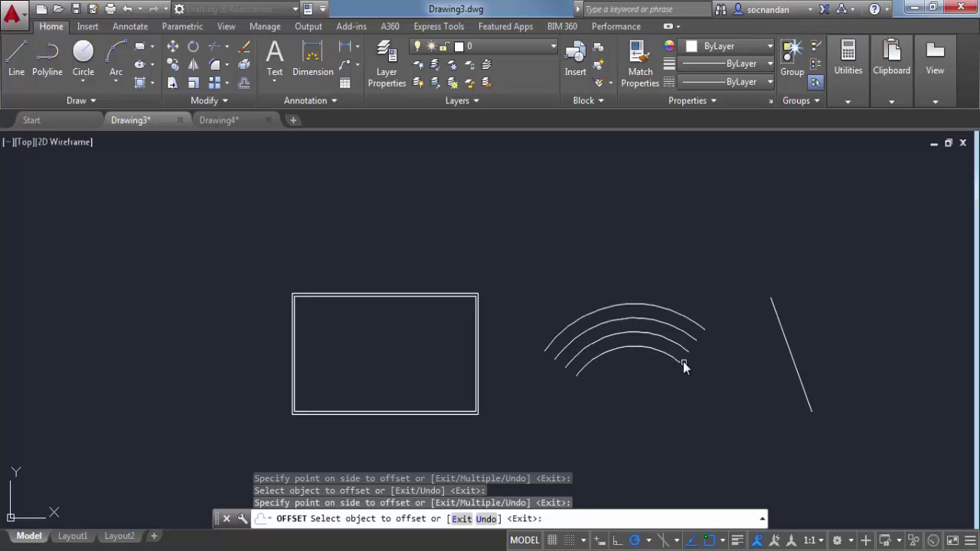
left_click(612, 349)
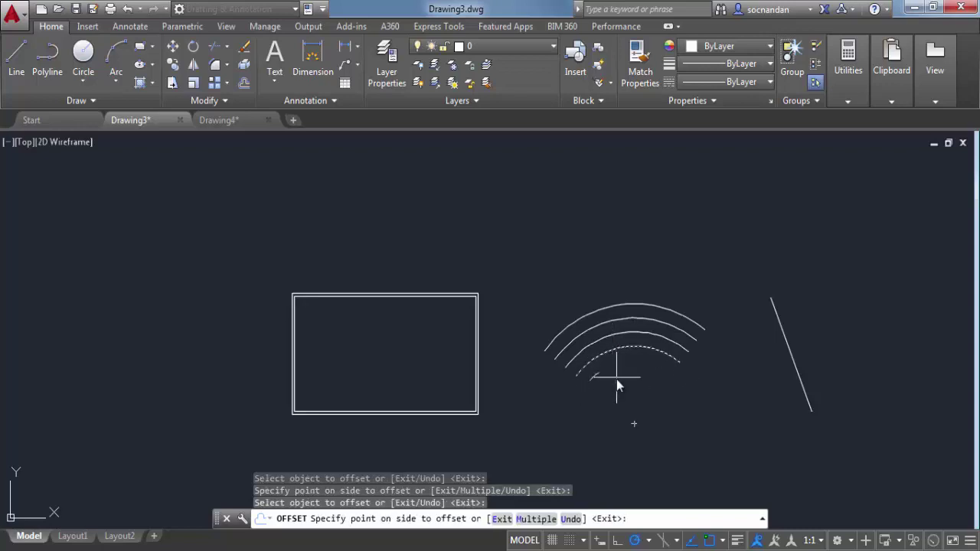
left_click(592, 413)
Using Offset Through, copy the slanted line to its right and the rectangle inward.
key("Return")
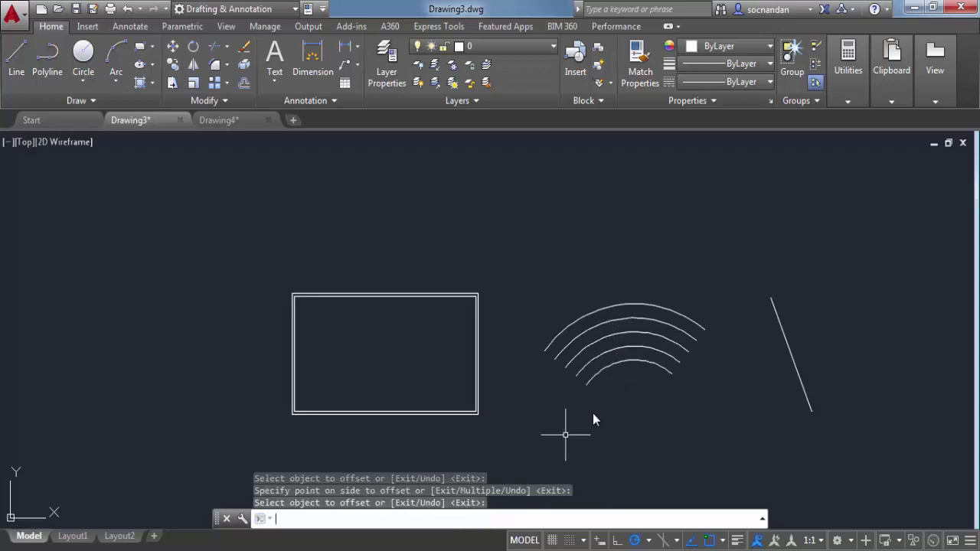
mouse_move(558, 421)
middle_mouse_down()
mouse_move(463, 396)
mouse_move(429, 406)
middle_mouse_up()
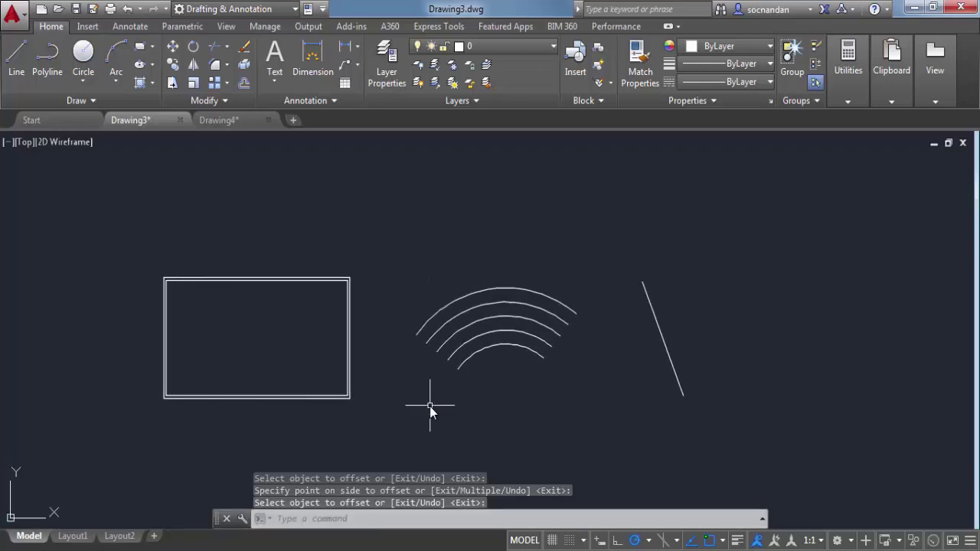
left_click(244, 83)
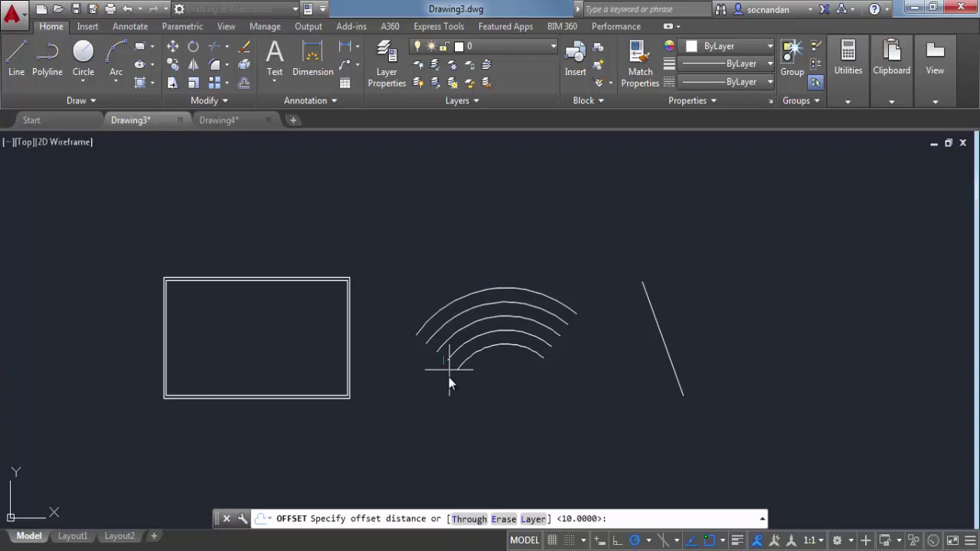
left_click(468, 519)
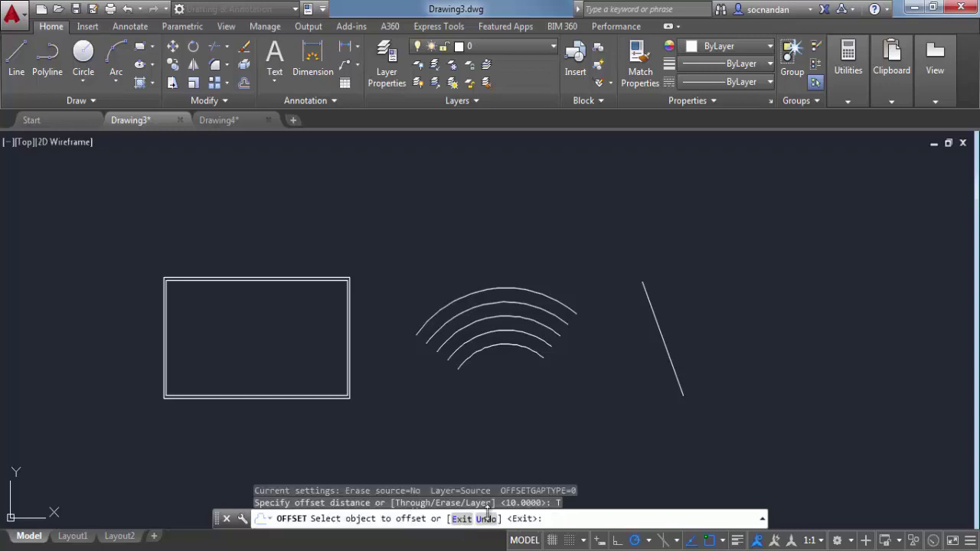
left_click(655, 326)
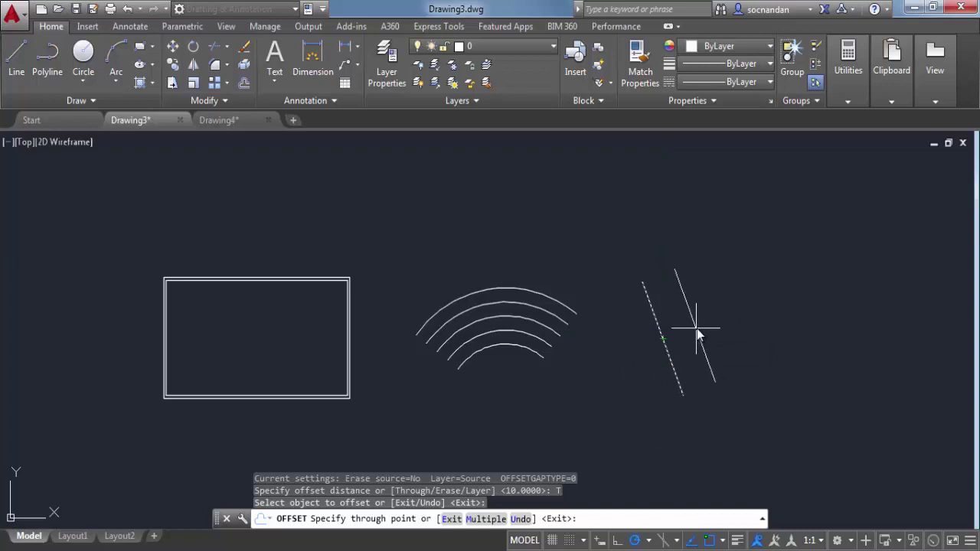
left_click(696, 329)
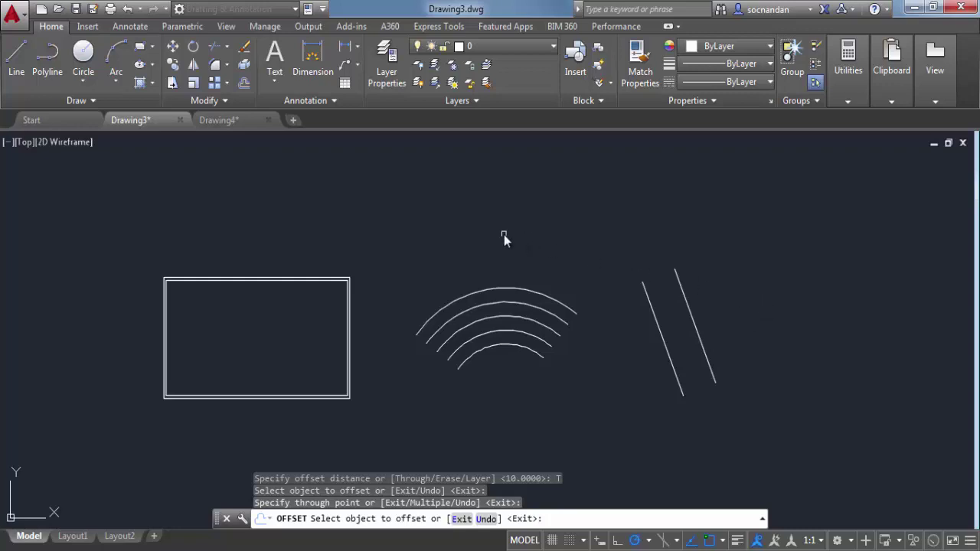
left_click(337, 279)
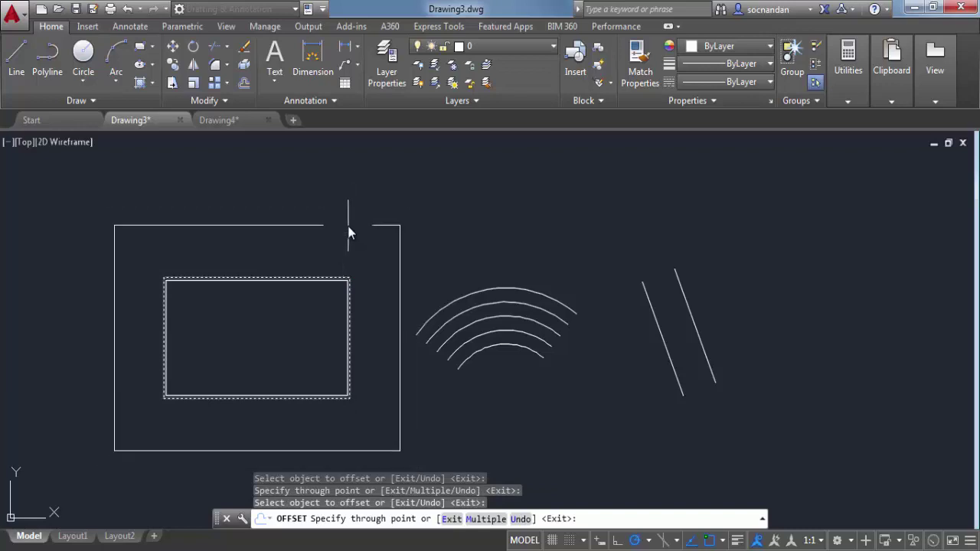
left_click(315, 300)
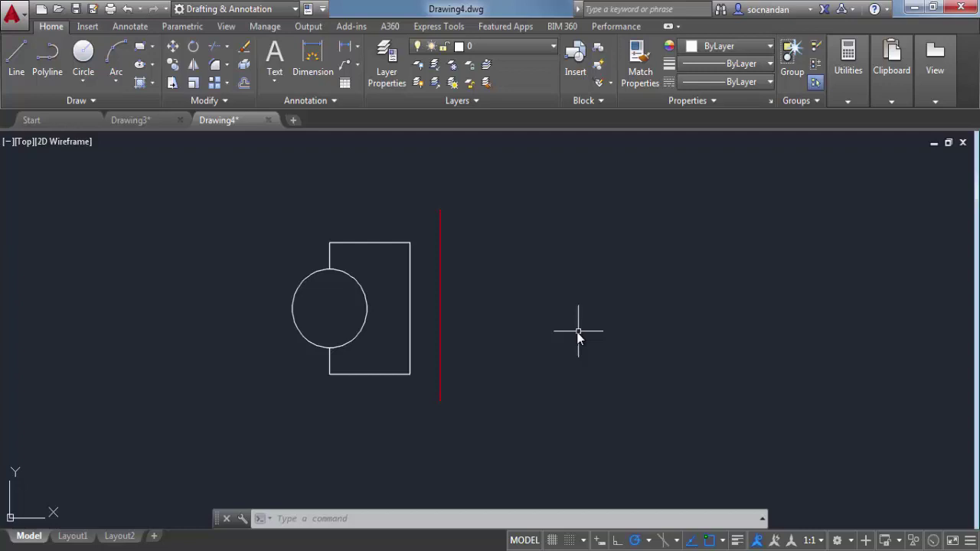
Mirror the circle and rectangle across the red line's endpoints, keeping the originals.
left_click(194, 68)
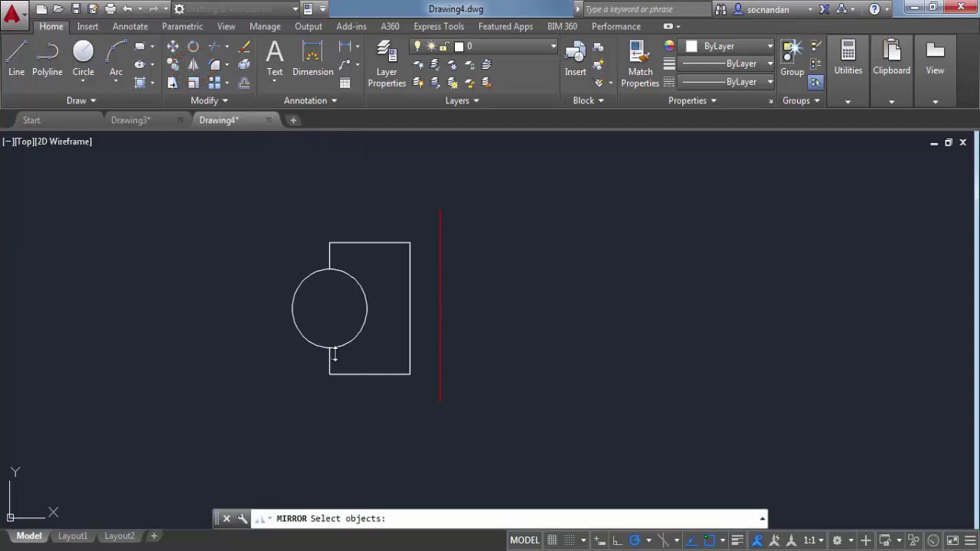
left_click(342, 344)
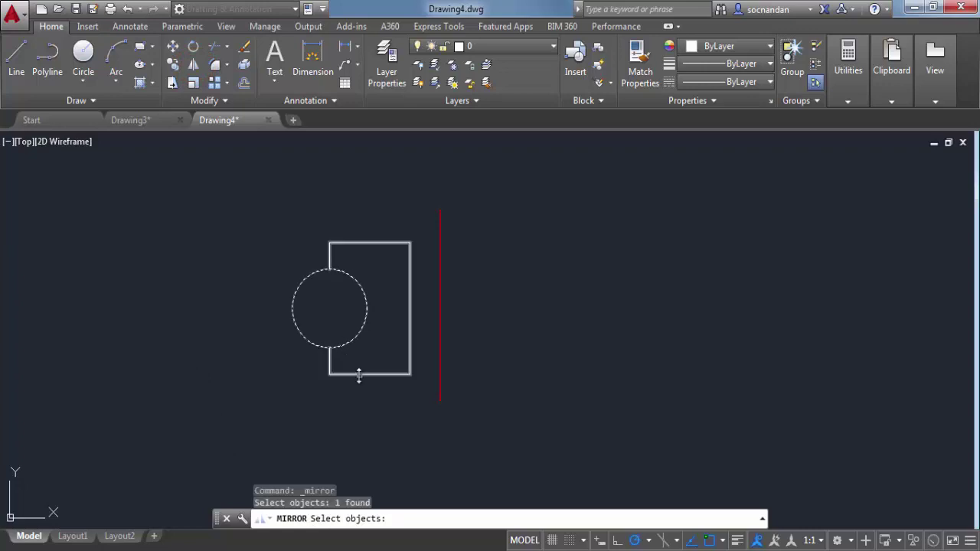
left_click(357, 374)
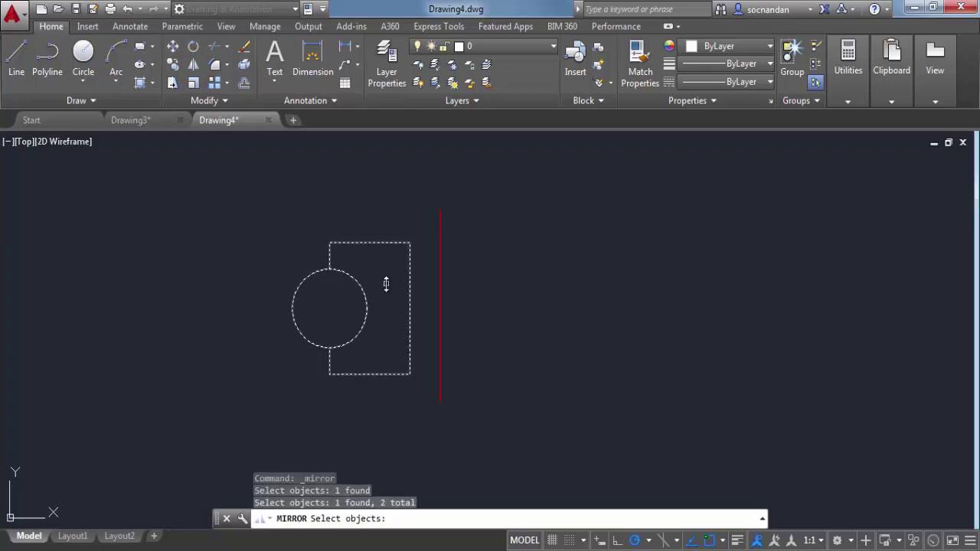
key("Return")
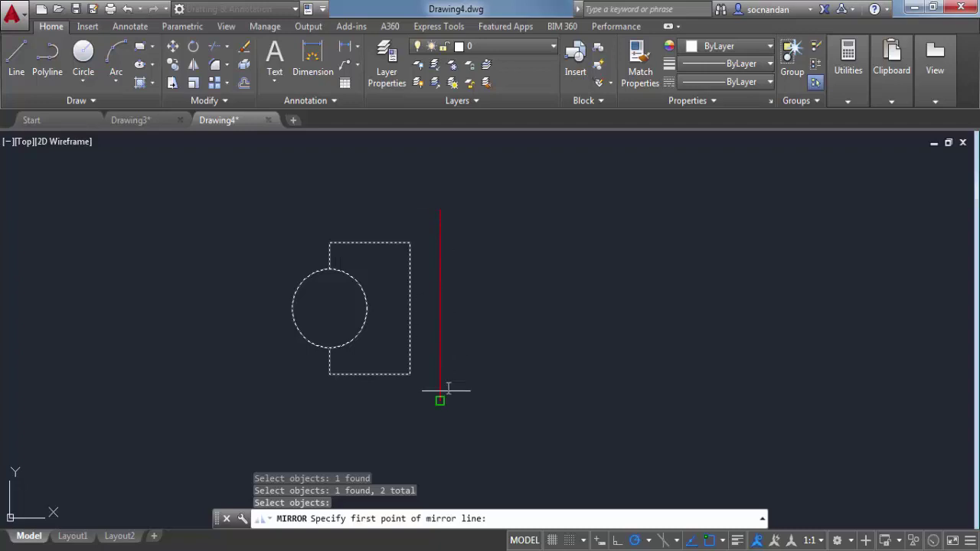
left_click(440, 209)
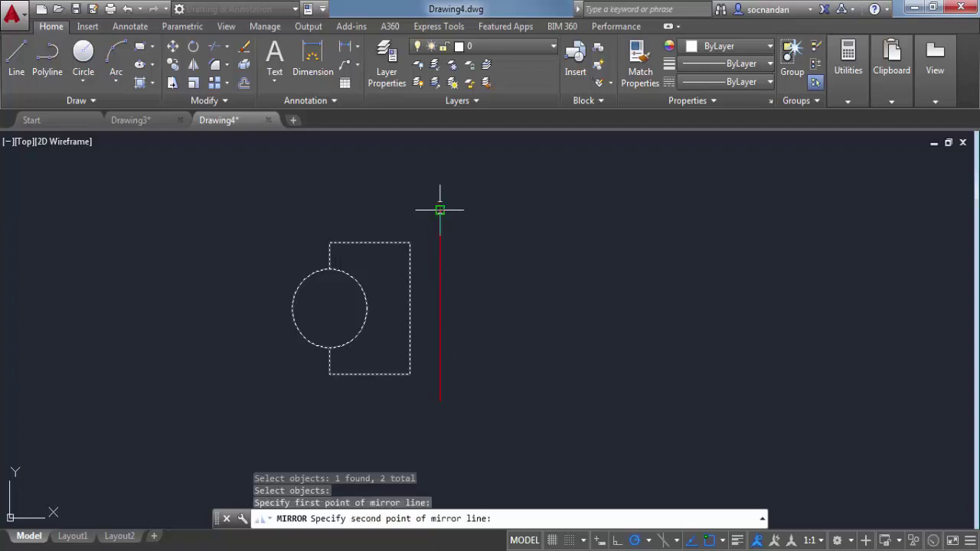
left_click(440, 401)
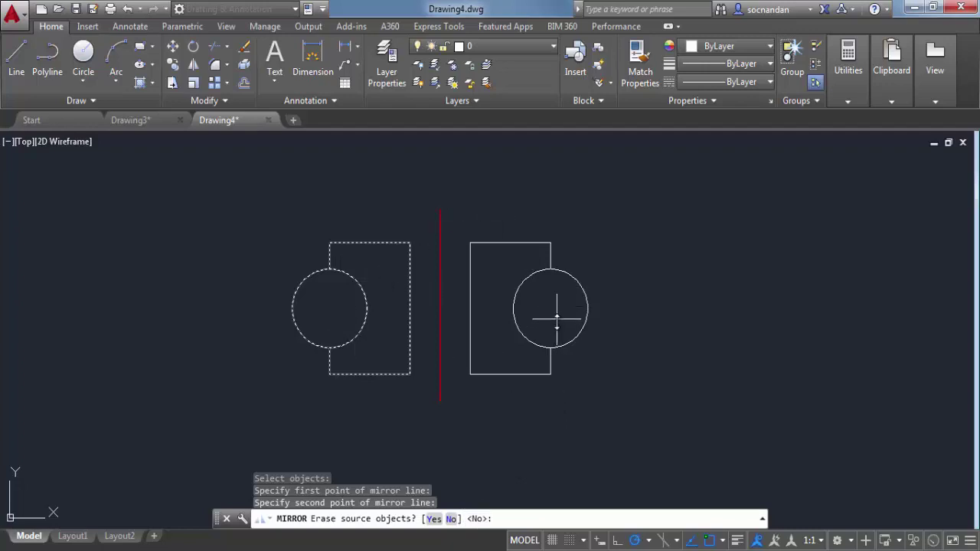
key("Return")
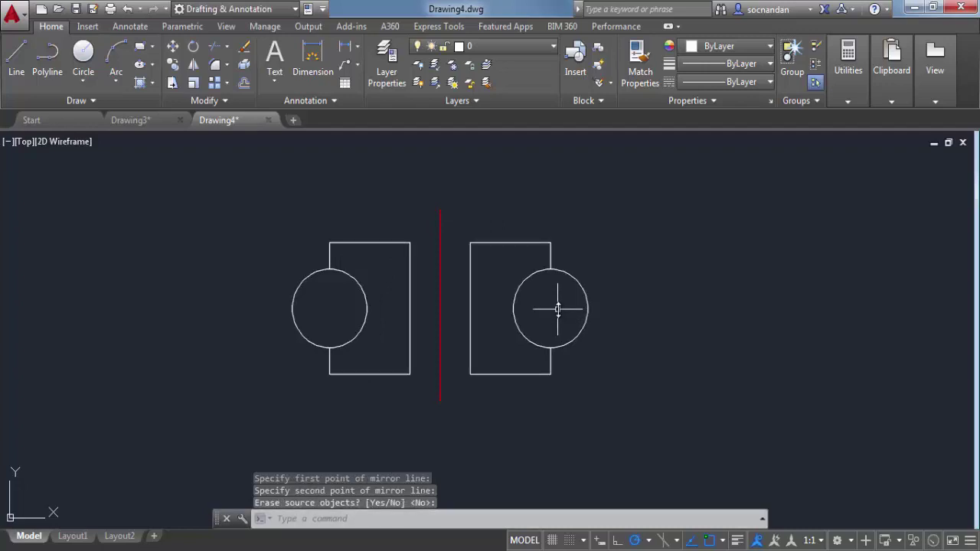
Undo the mirror and redo it across the red line, erasing the original circle and rectangle.
key("ctrl+z")
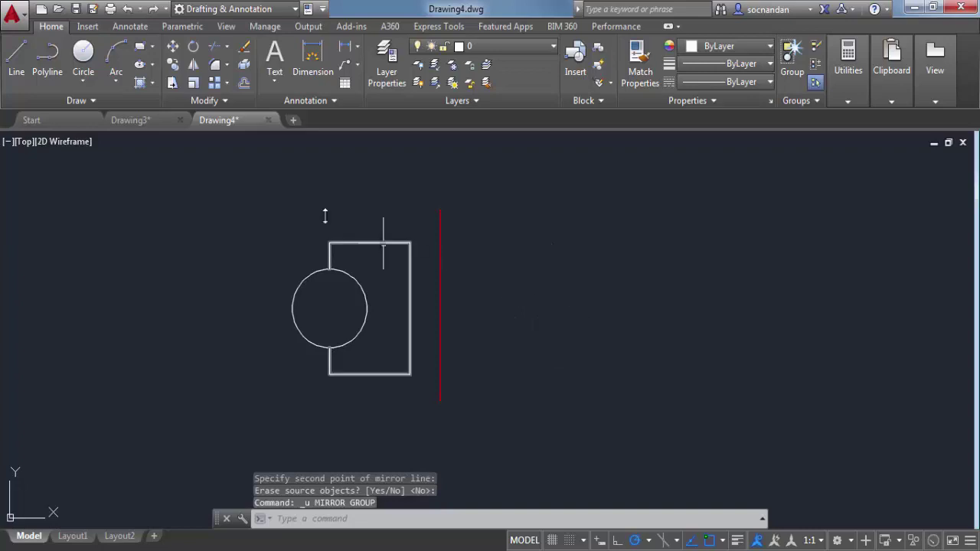
left_click(194, 65)
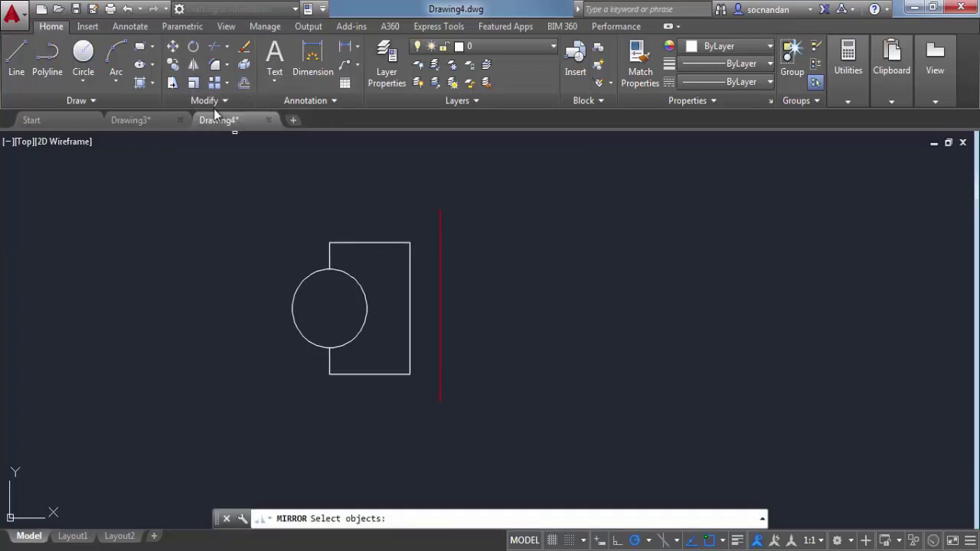
left_click(374, 389)
left_click(303, 311)
key("Return")
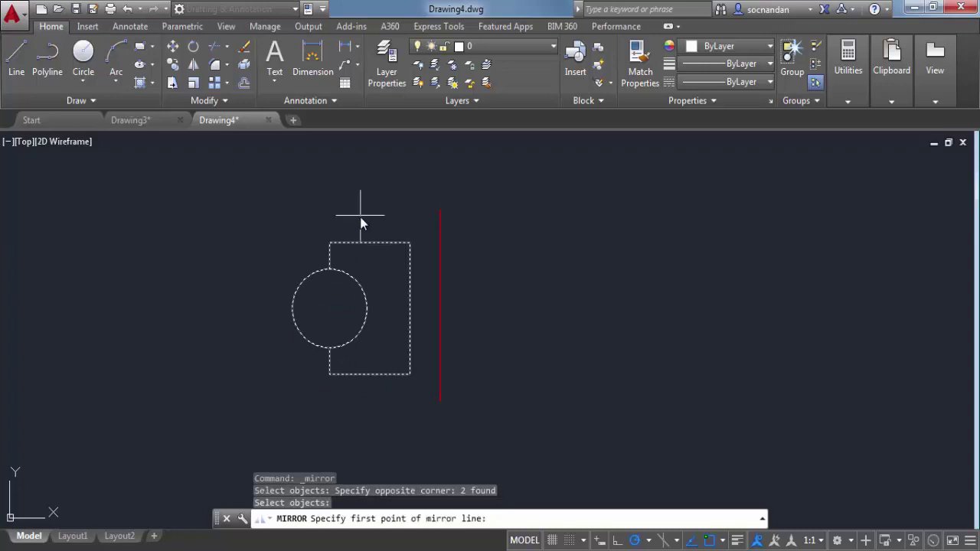
left_click(440, 209)
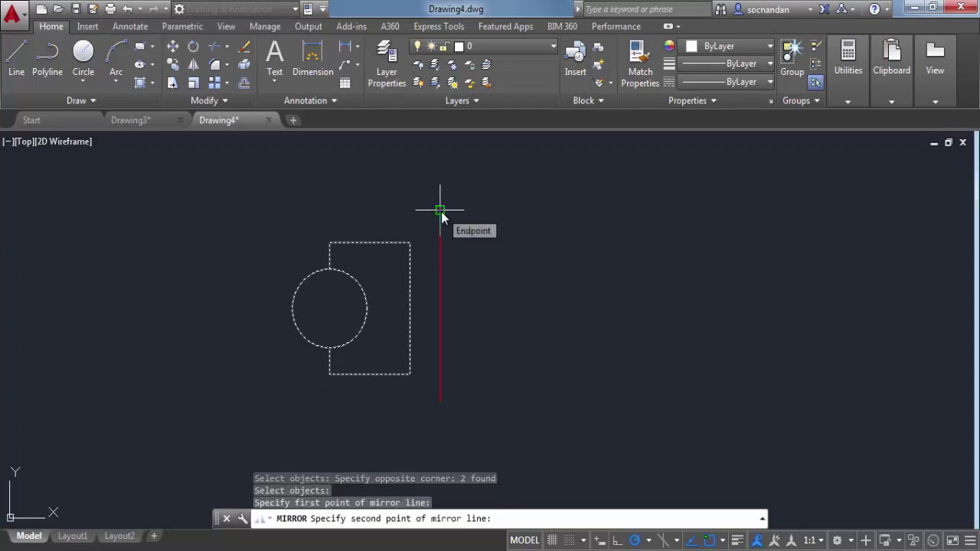
left_click(440, 399)
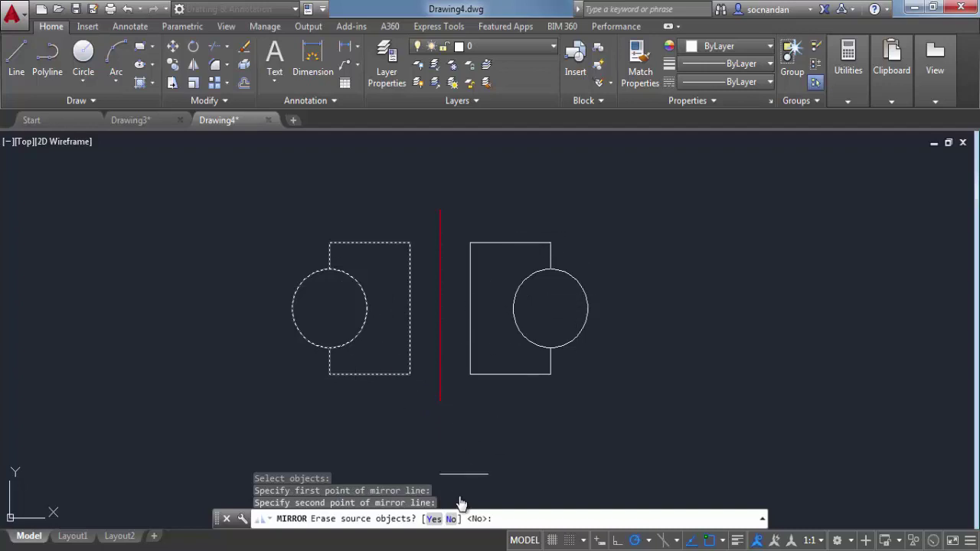
left_click(434, 519)
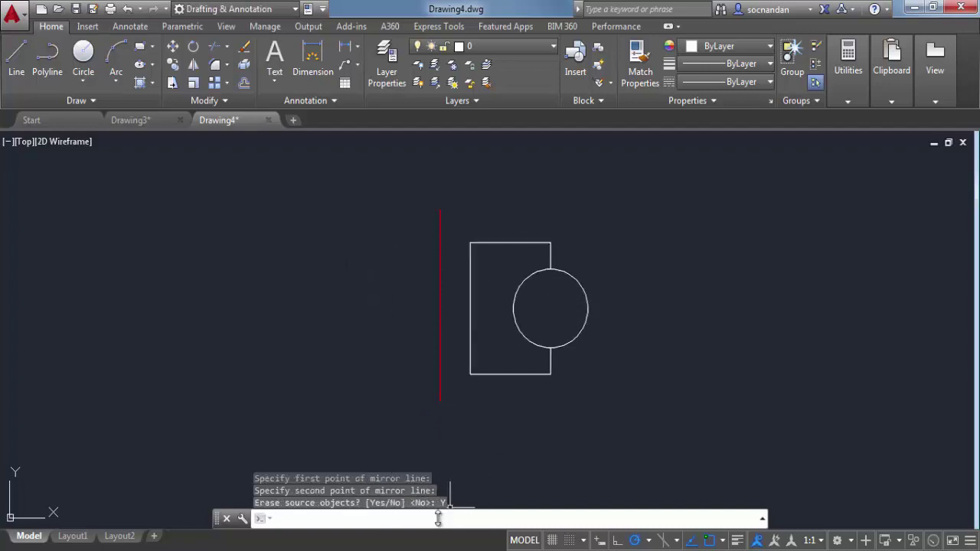